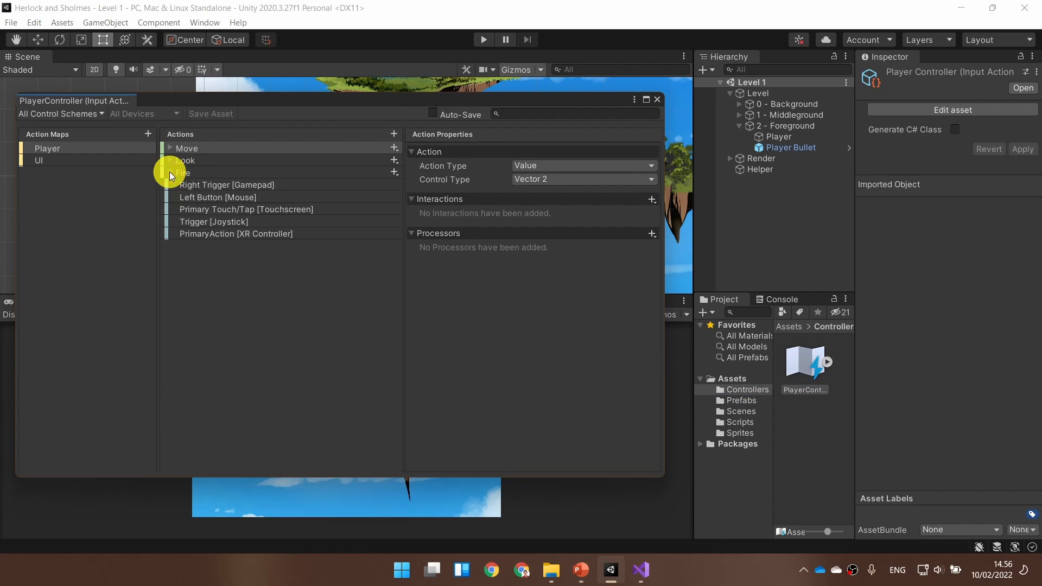
- Add a new binding to the Fire action and set its path to Space [Keyboard]
click(301, 200)
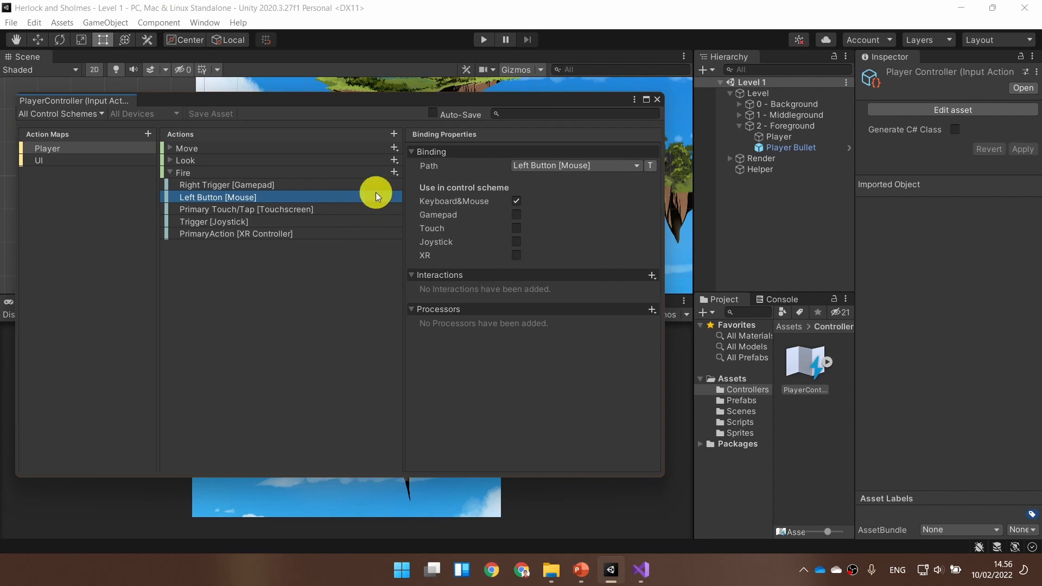
click(394, 172)
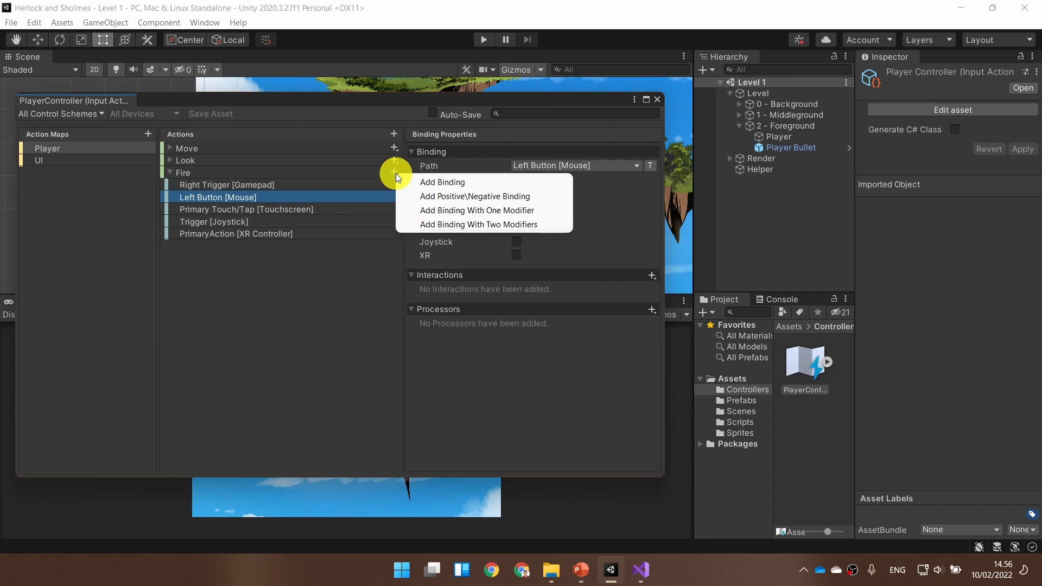
click(470, 181)
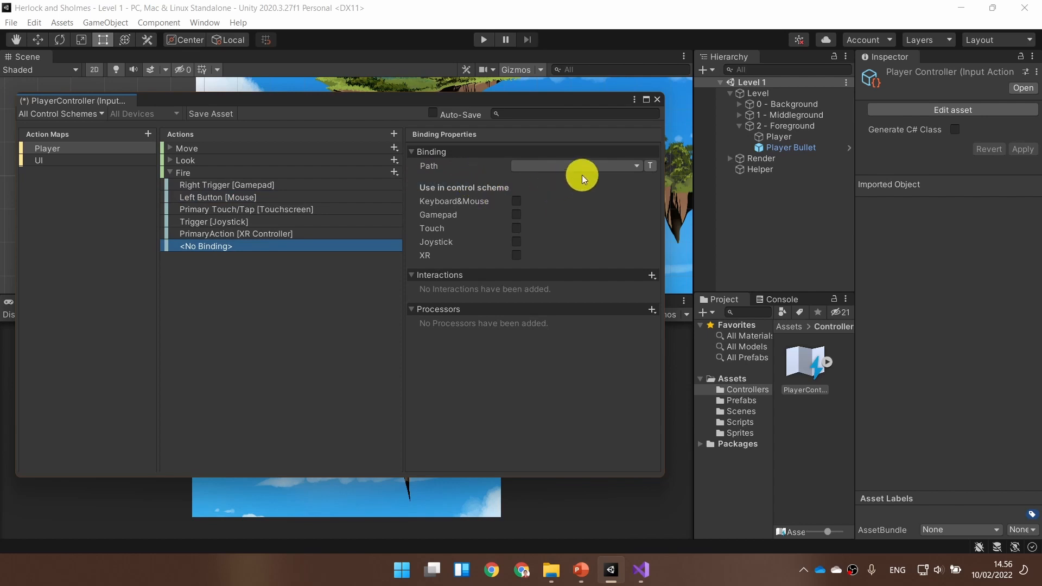
click(631, 167)
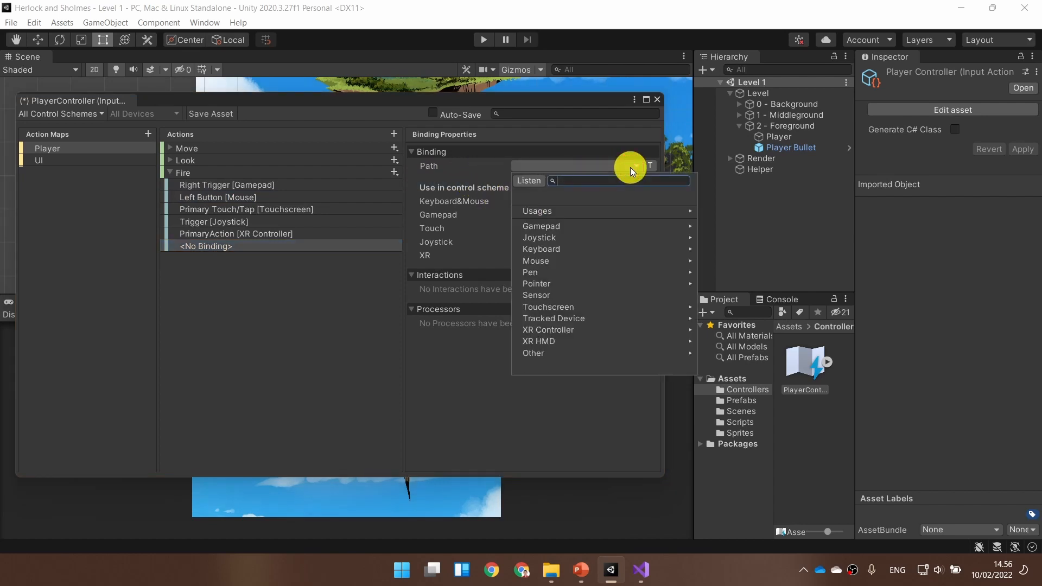
click(589, 249)
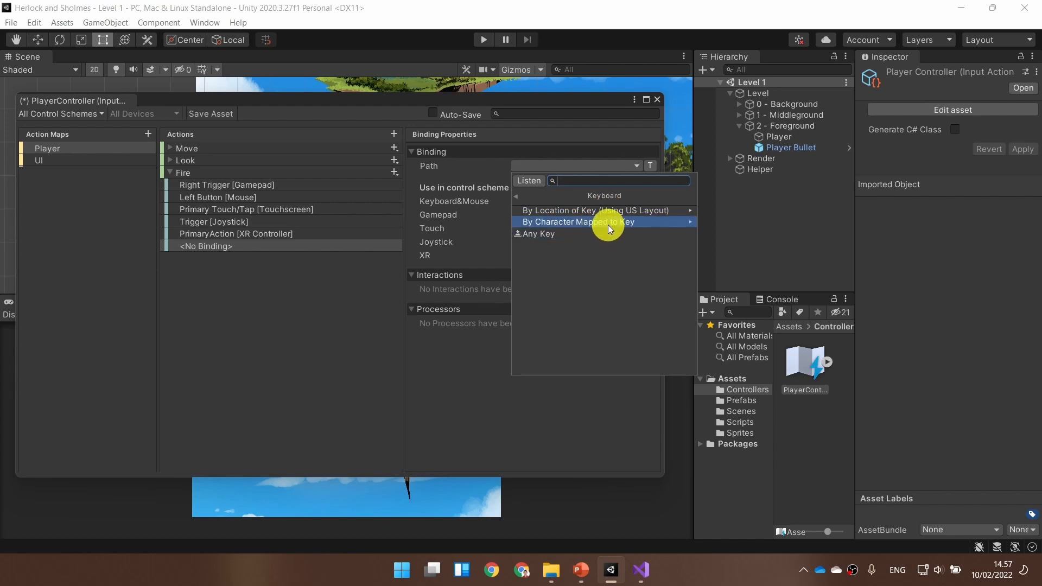
text(space)
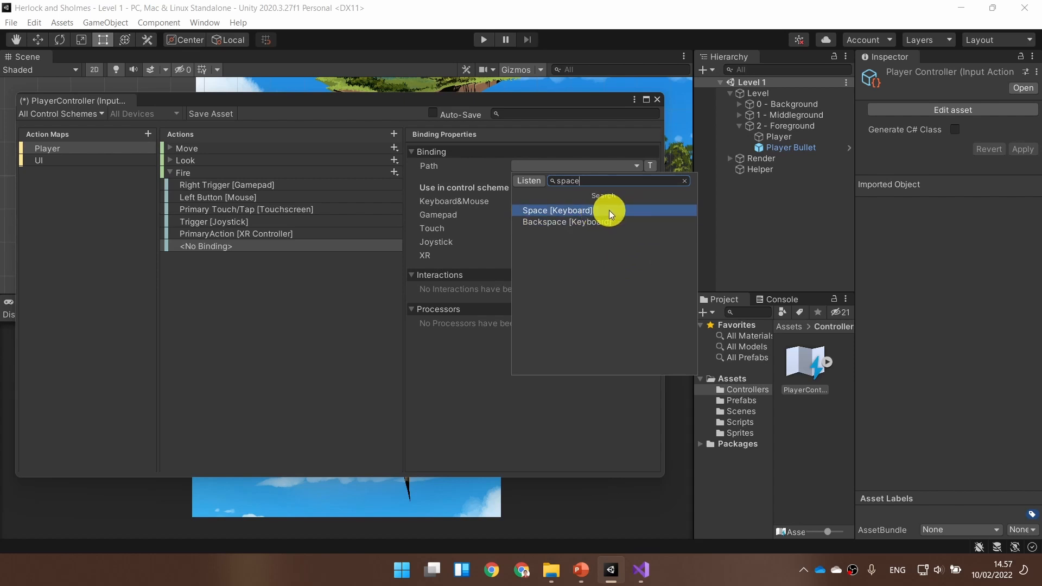
click(608, 210)
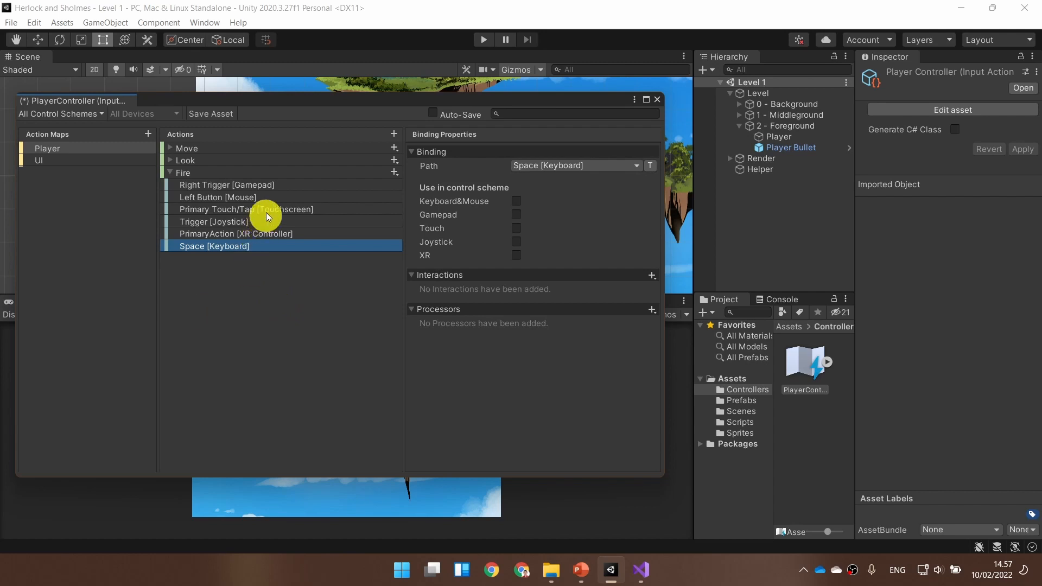
- Compare the other Fire bindings and include the Space [Keyboard] binding in the Keyboard&Mouse control scheme
click(278, 197)
click(277, 186)
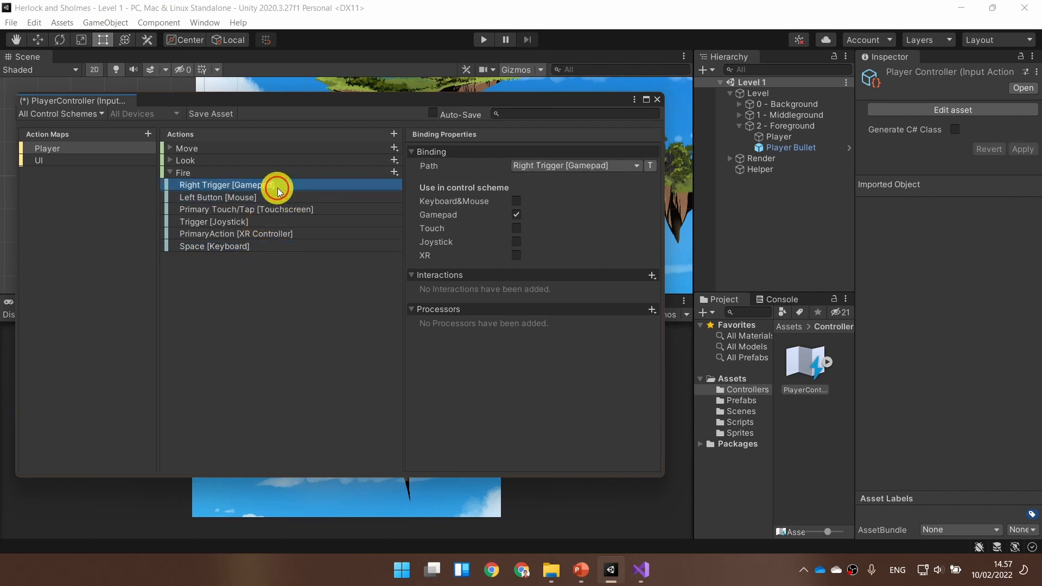
click(280, 209)
click(286, 234)
click(288, 250)
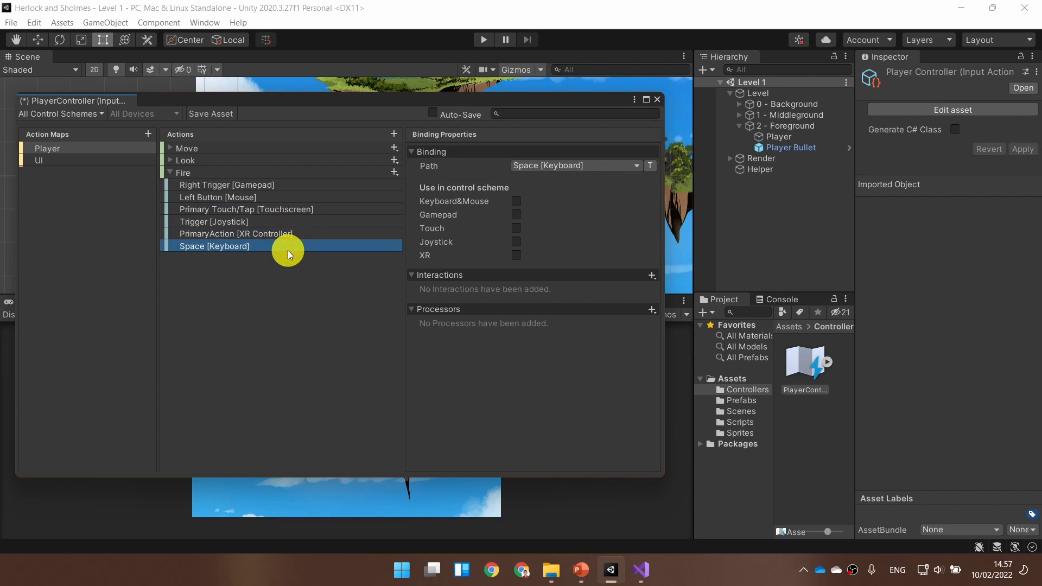
click(516, 201)
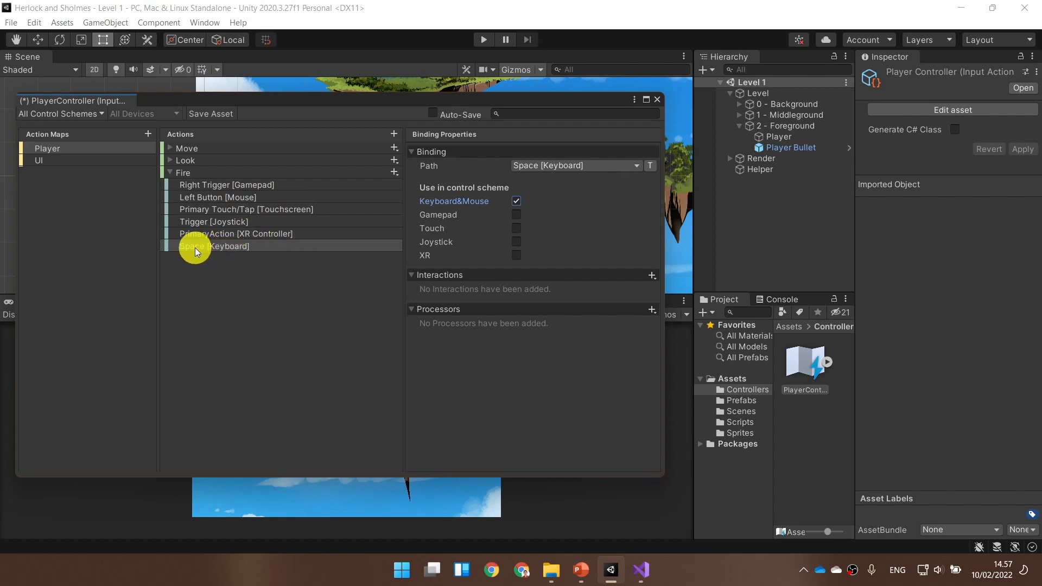
- Close the PlayerController input actions editor and save the changes to the asset
click(657, 99)
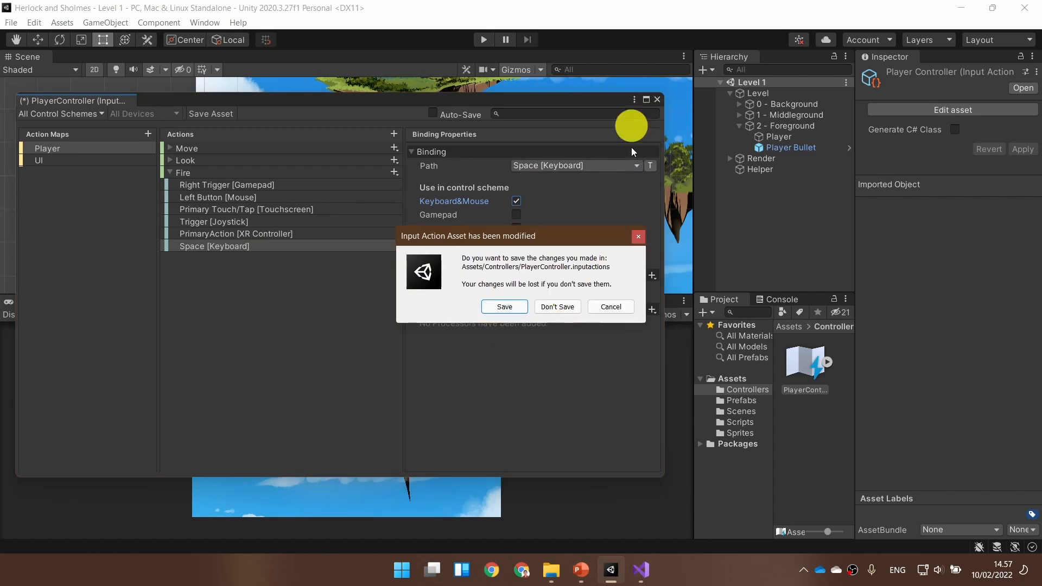
drag(547, 238, 521, 261)
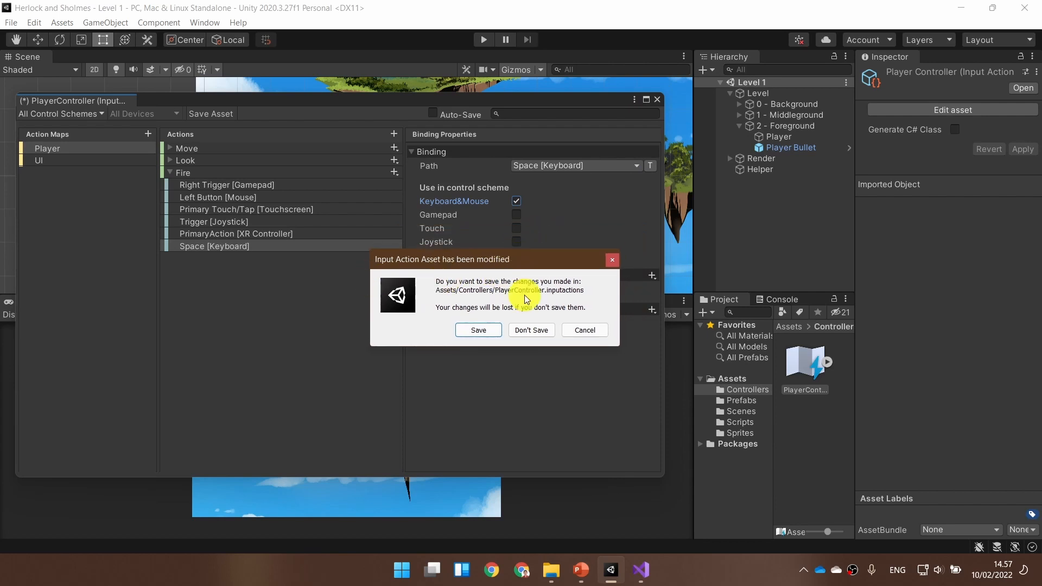
click(473, 332)
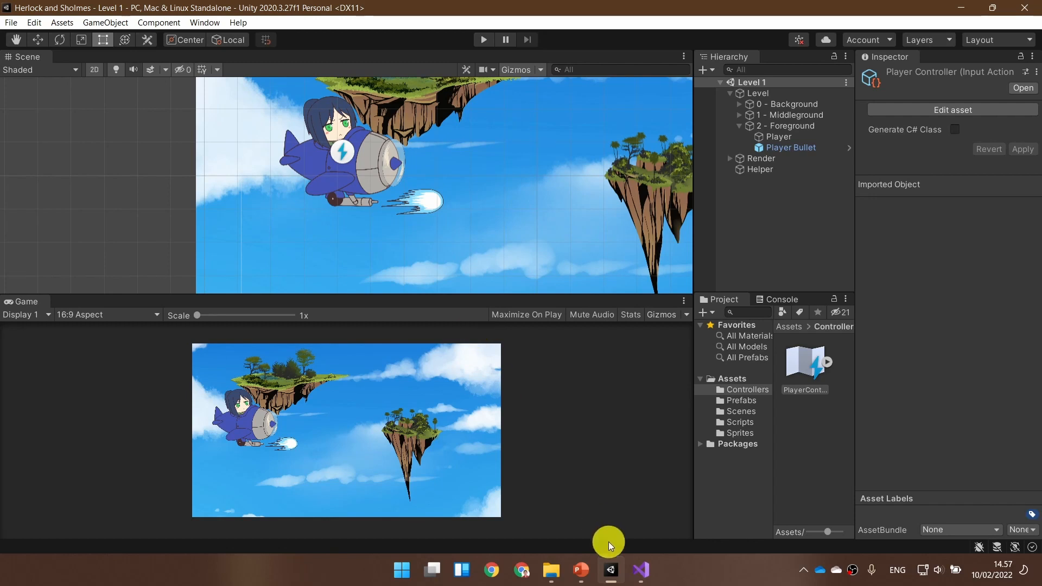
- Check the Shooting bullets slide in PowerPoint, return to Unity and delete the Player Bullet object from the scene hierarchy
click(581, 570)
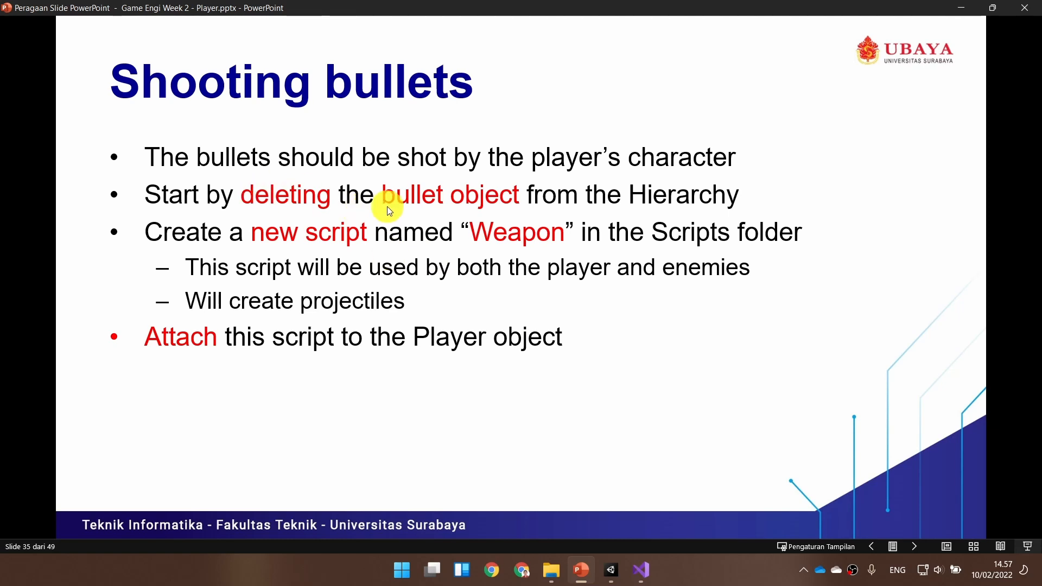
click(608, 570)
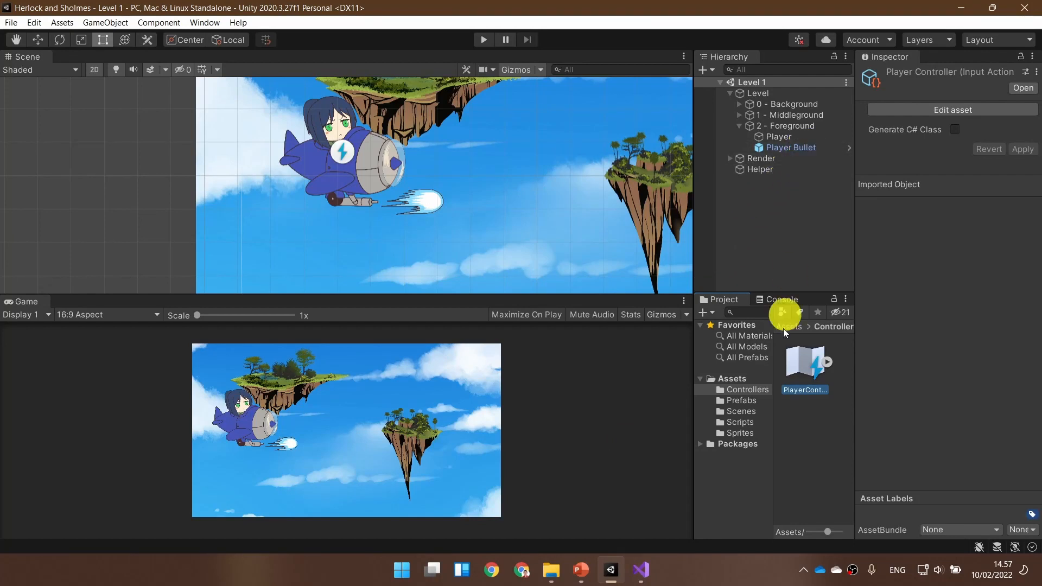
click(752, 401)
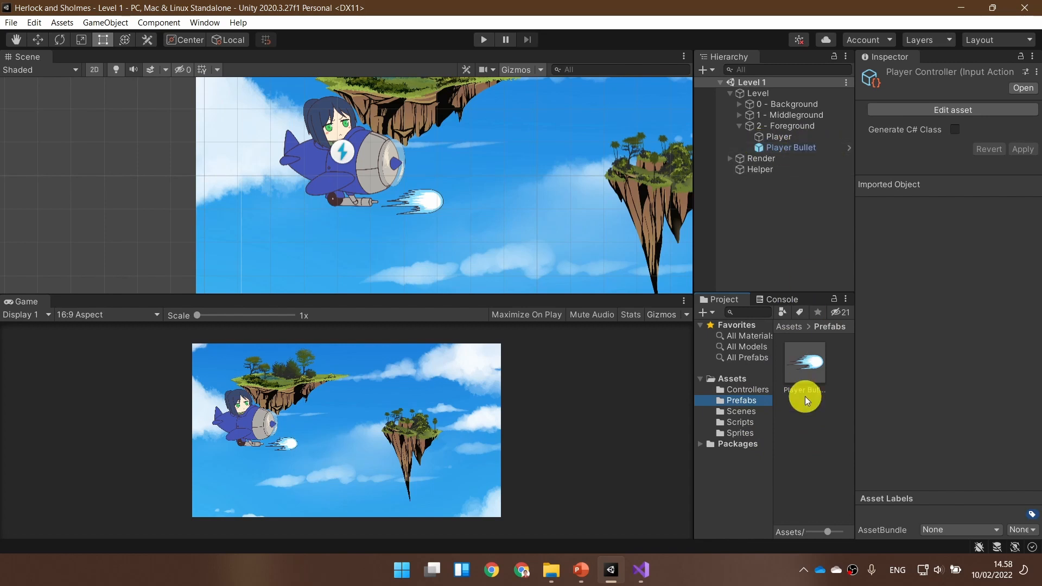
click(804, 147)
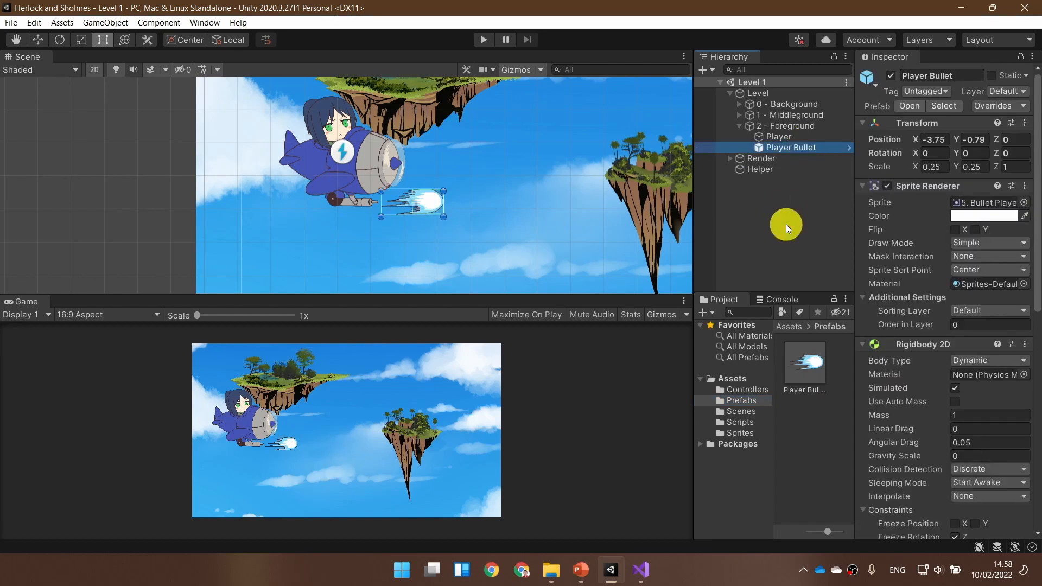
key(Delete)
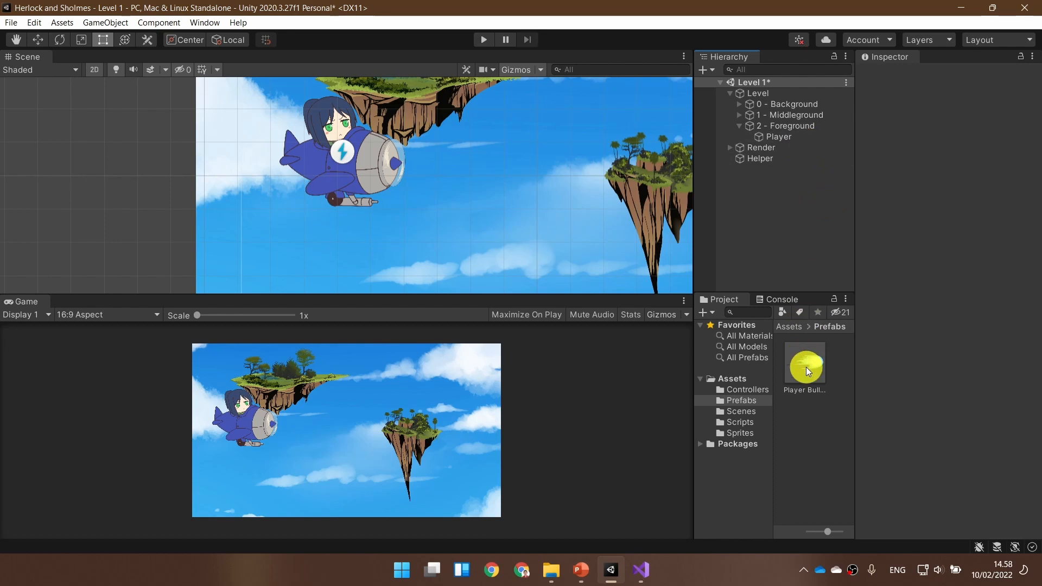
click(805, 364)
click(802, 226)
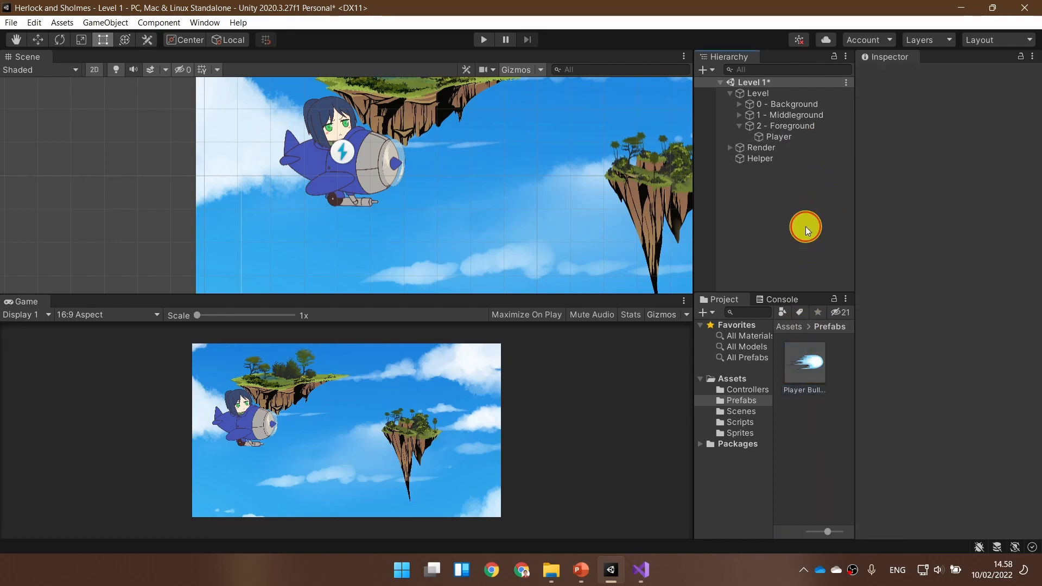
- Recheck the PowerPoint slide, return to Unity and create a C# script named Weapon in the Scripts folder
mouse_move(581, 570)
click(611, 505)
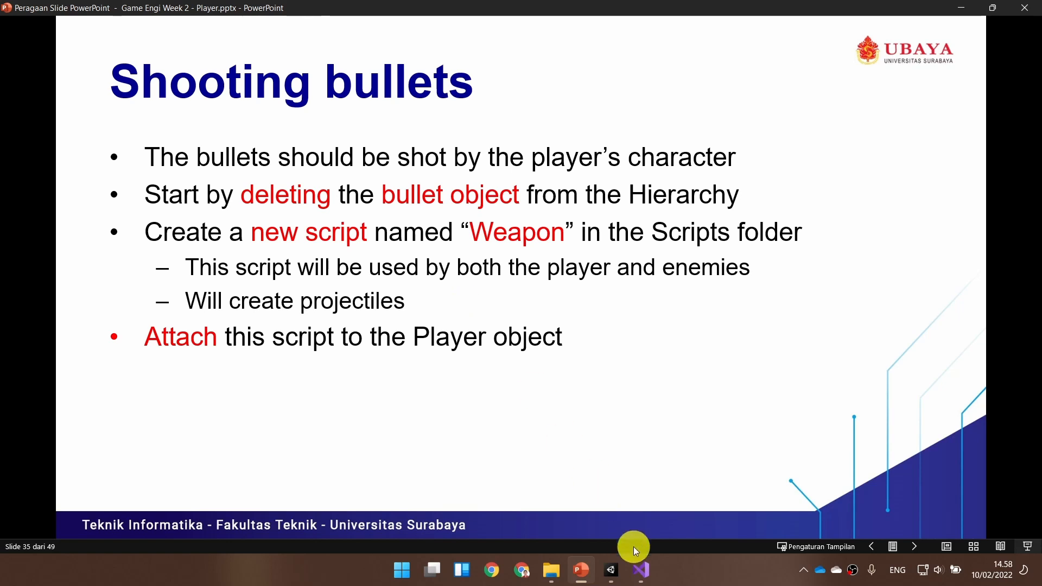
click(641, 570)
click(610, 575)
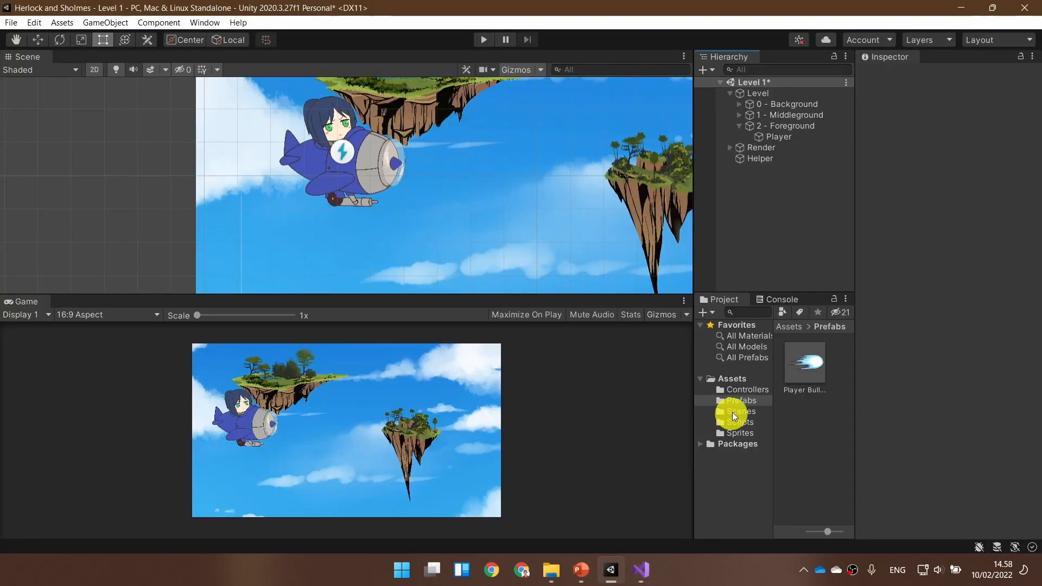
click(751, 422)
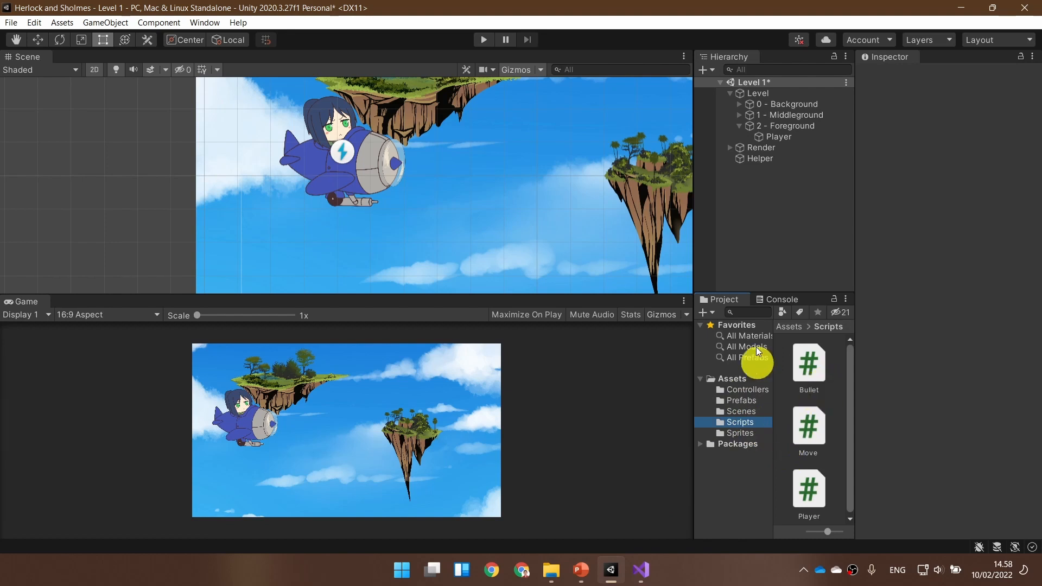
click(708, 315)
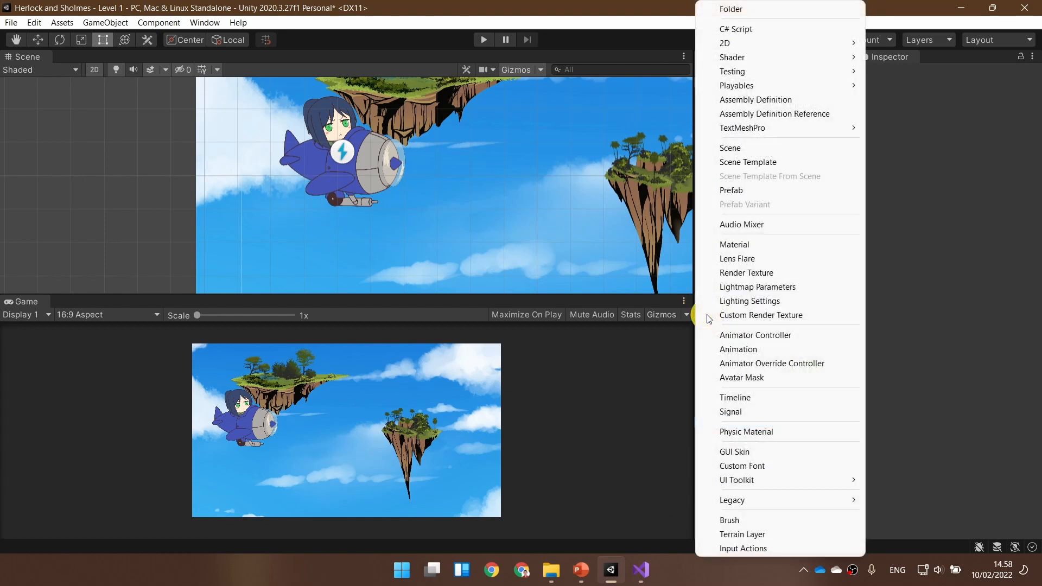
click(775, 30)
text(Weapon)
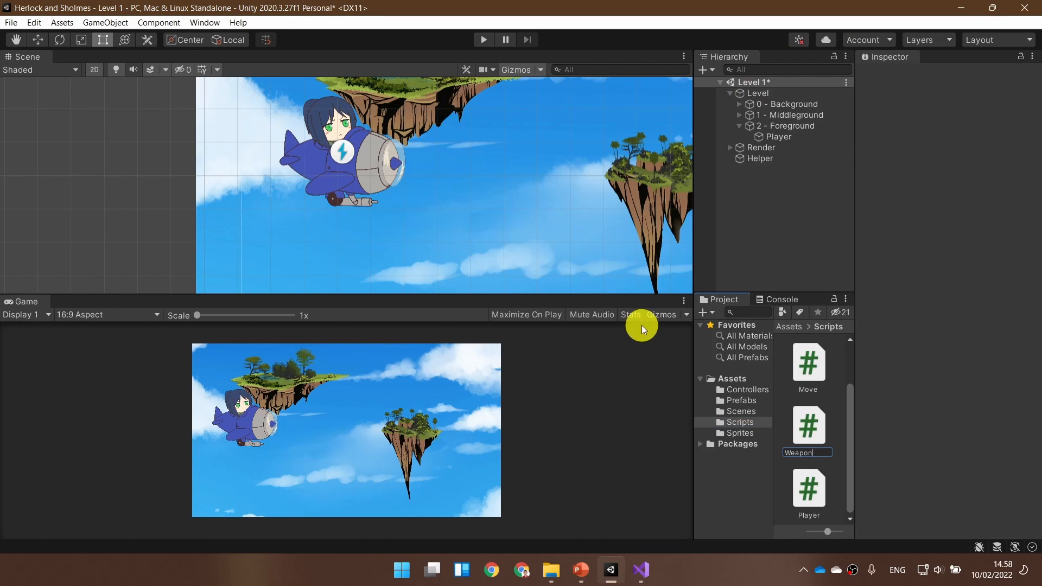
key(Return)
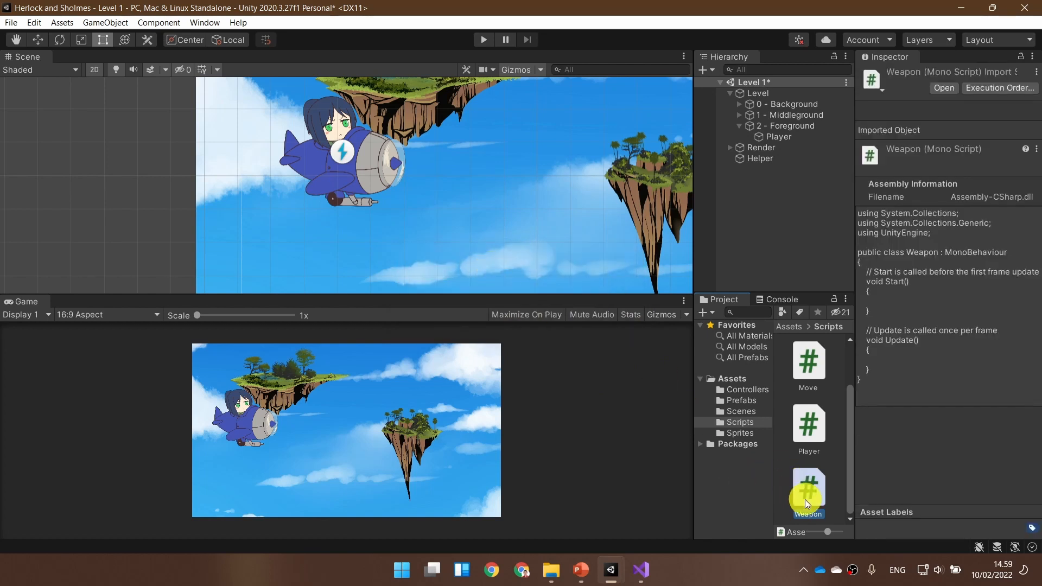
- Attach the Weapon script to the Player object and check its components
drag(813, 486, 777, 135)
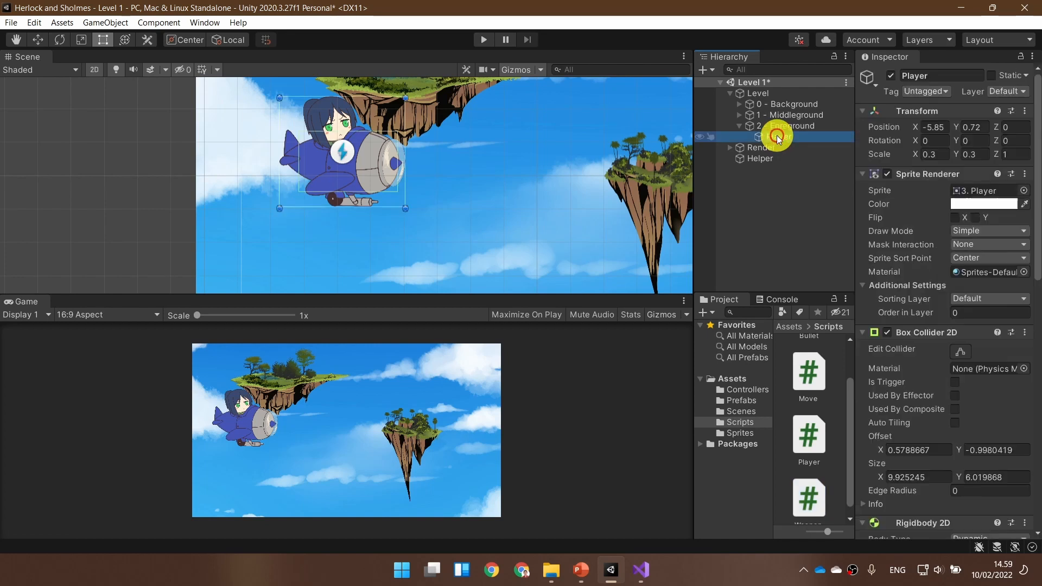
scroll(926, 390, down, 5)
scroll(925, 390, down, 5)
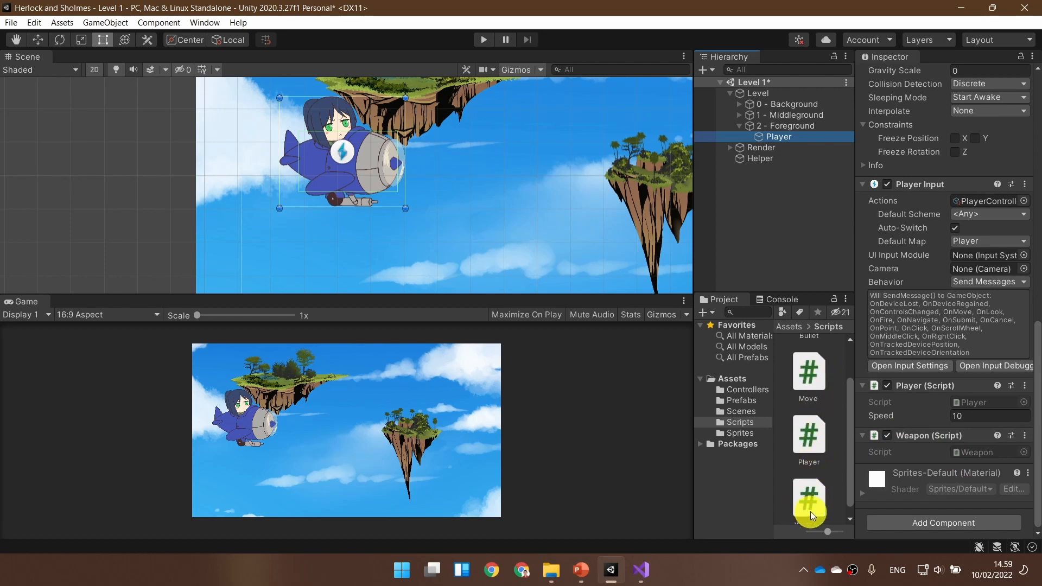
- Open the Weapon script in Visual Studio and switch to PowerPoint to show the Weapon slide
scroll(810, 499, down, 1)
double_click(813, 484)
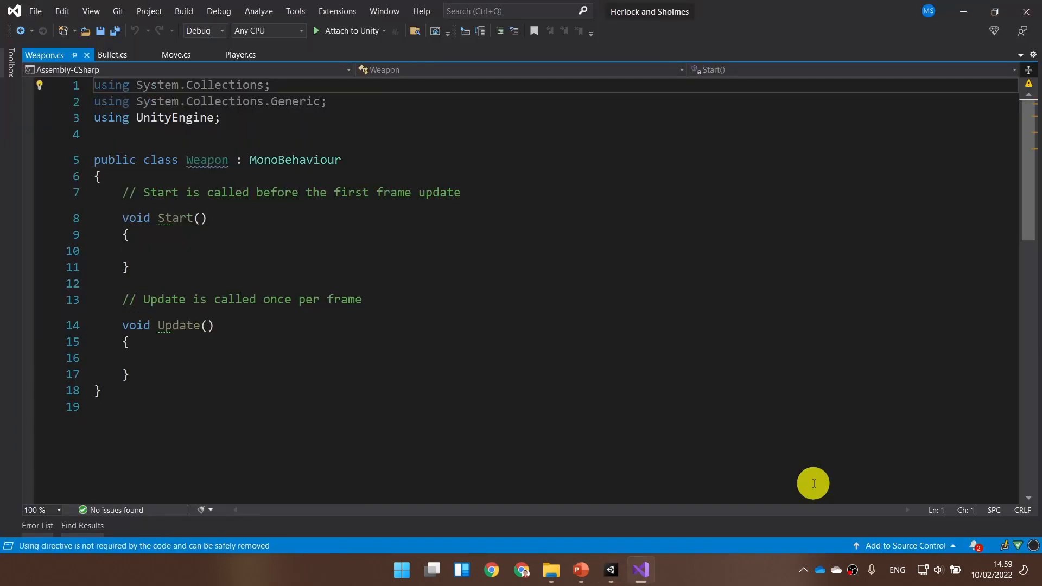
click(582, 570)
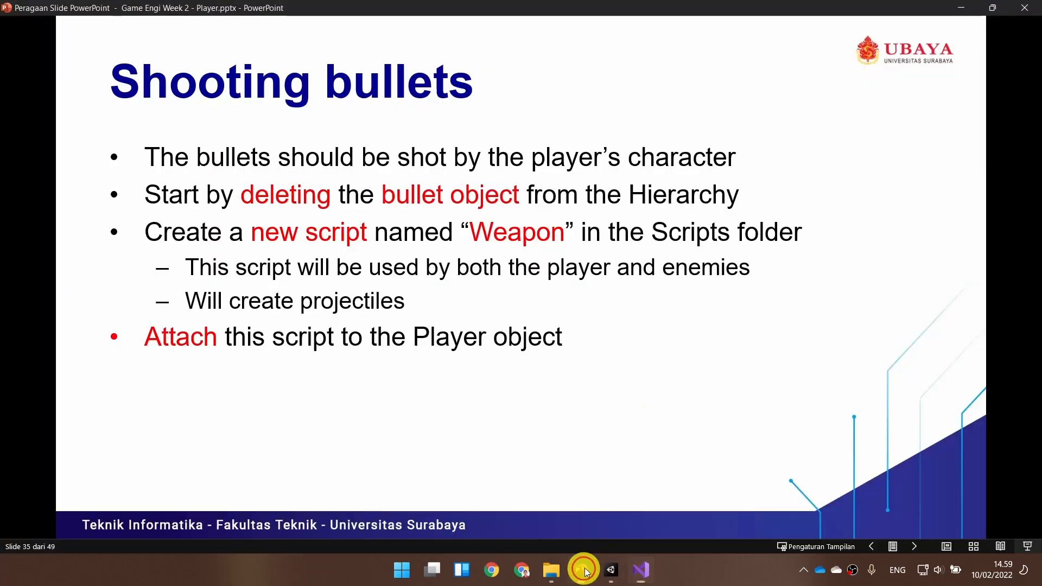
click(638, 364)
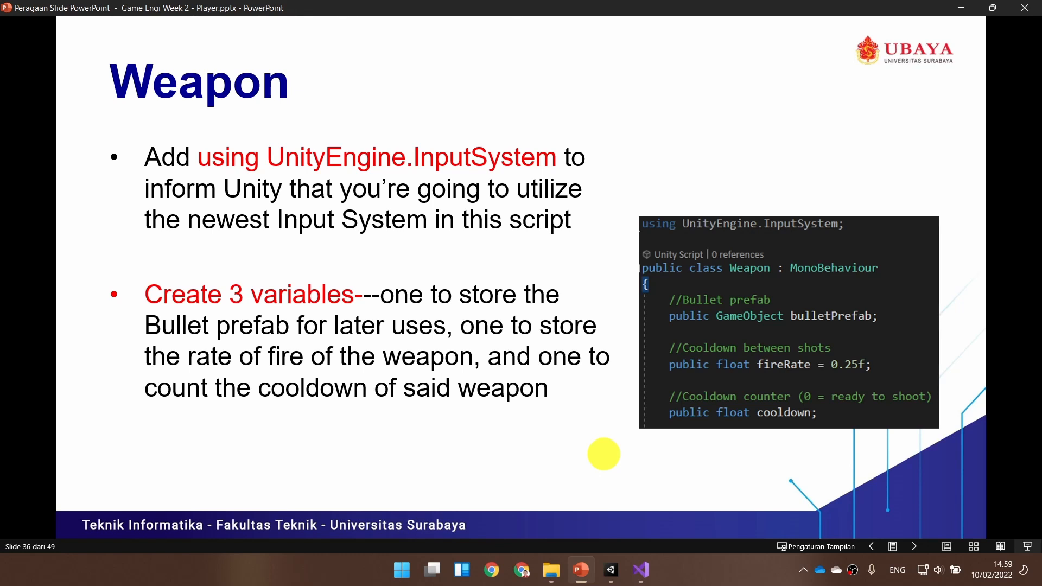
- Switch to Visual Studio and add "using UnityEngine.InputSystem;" below the UnityEngine directive in Weapon.cs
click(636, 567)
click(346, 119)
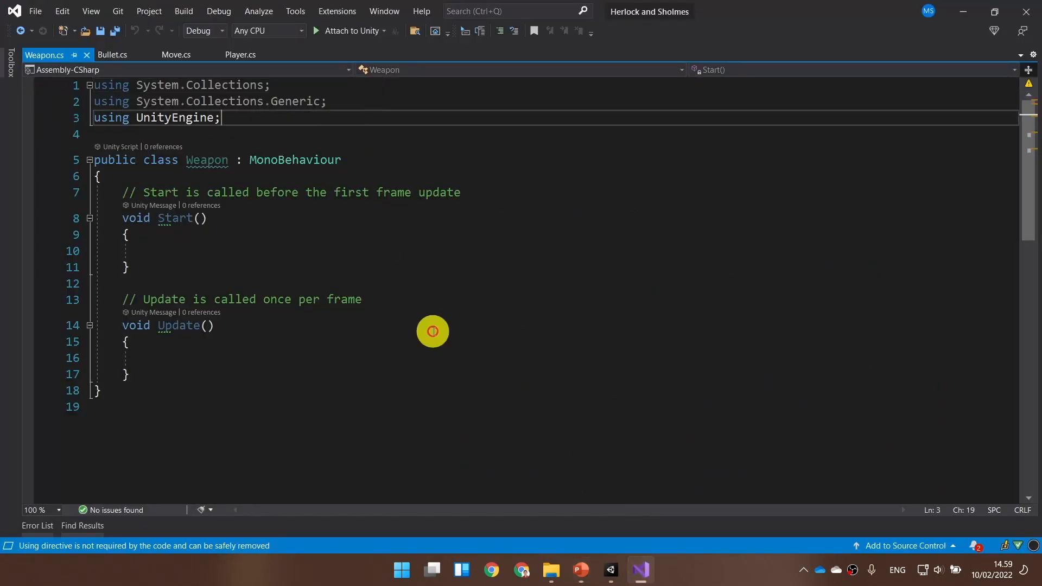
key(Return)
text(using S)
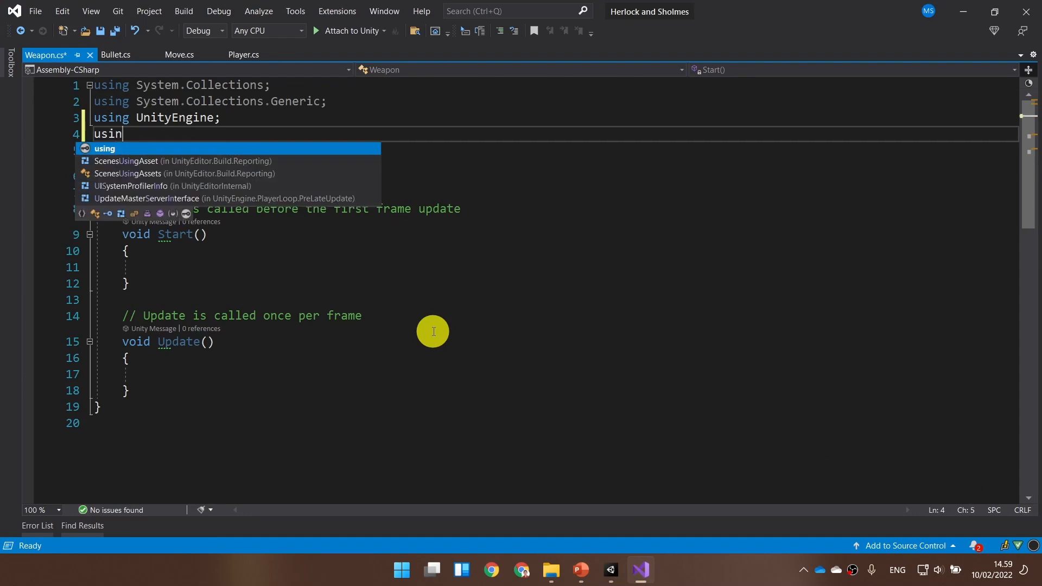
key(BackSpace)
text(UnityEngine.)
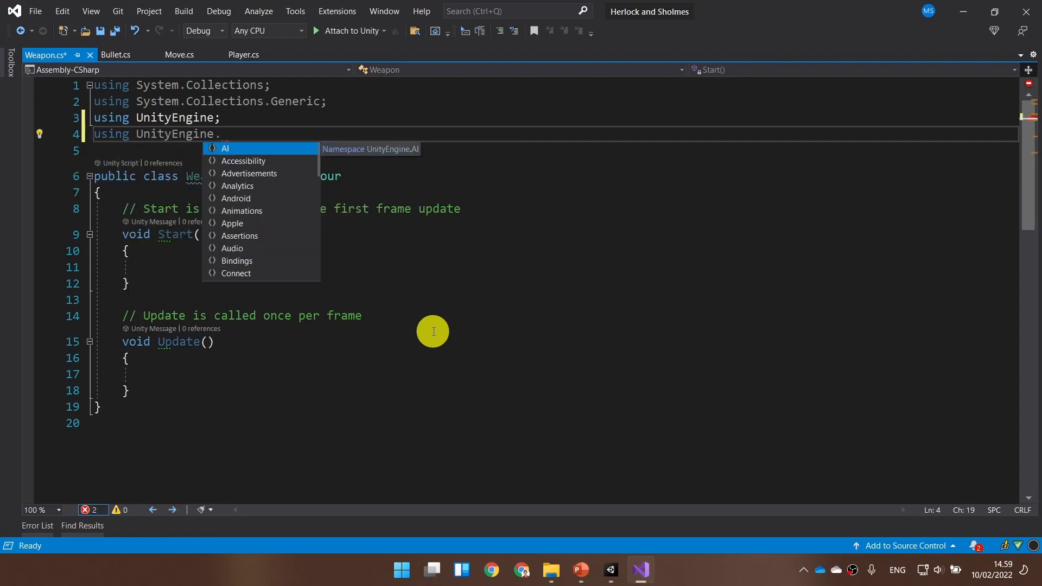
text(ISy)
text(nputSystem;)
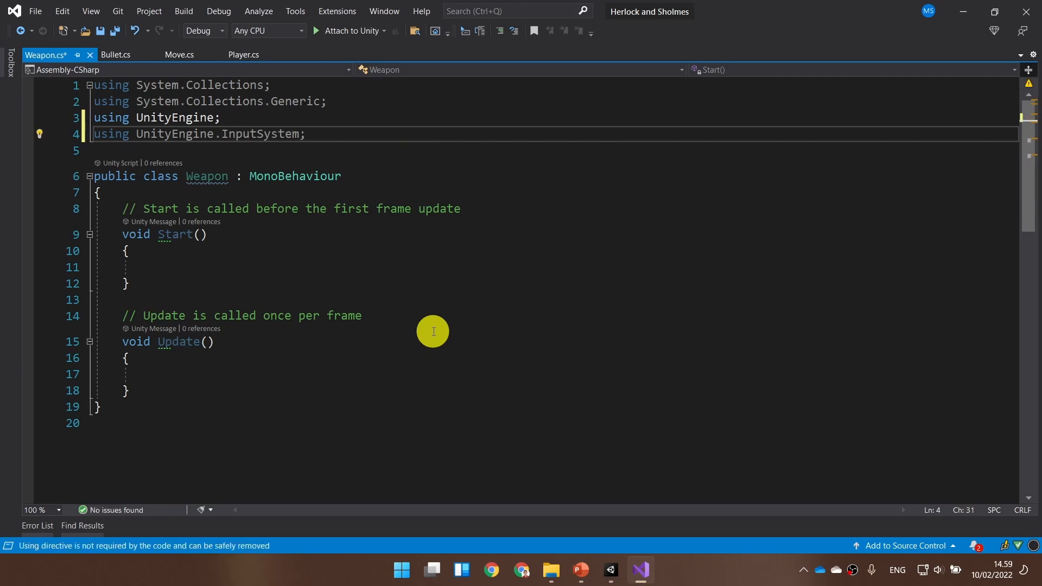
- Switch back to PowerPoint to read the three variable declarations on the Weapon slide
mouse_move(270, 135)
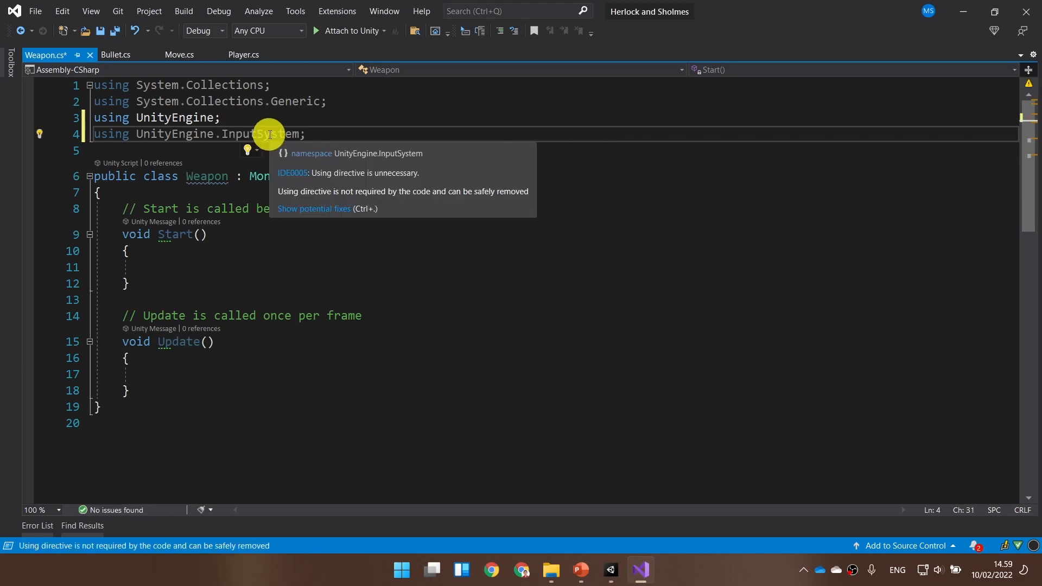
click(582, 571)
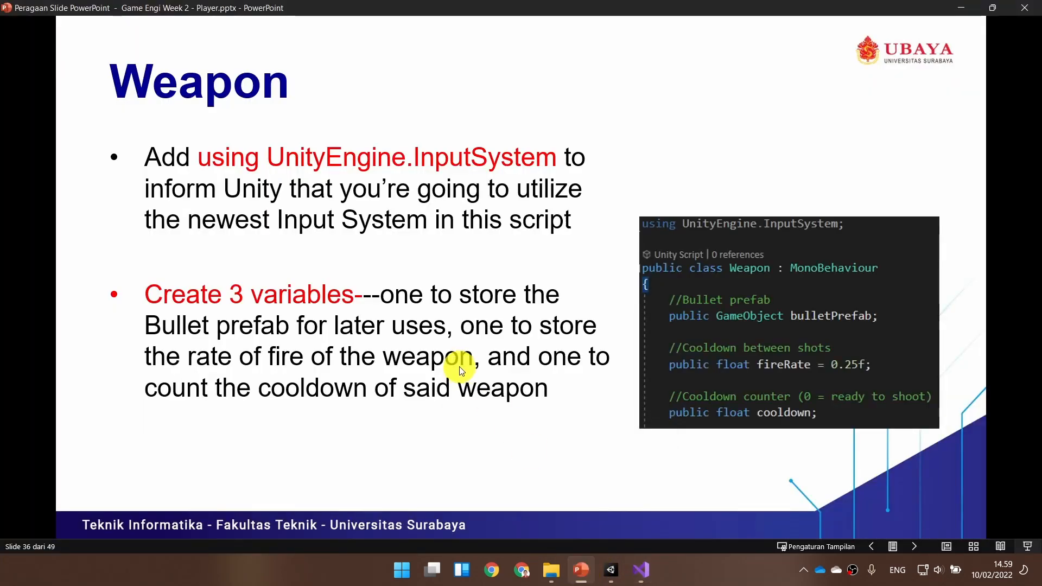